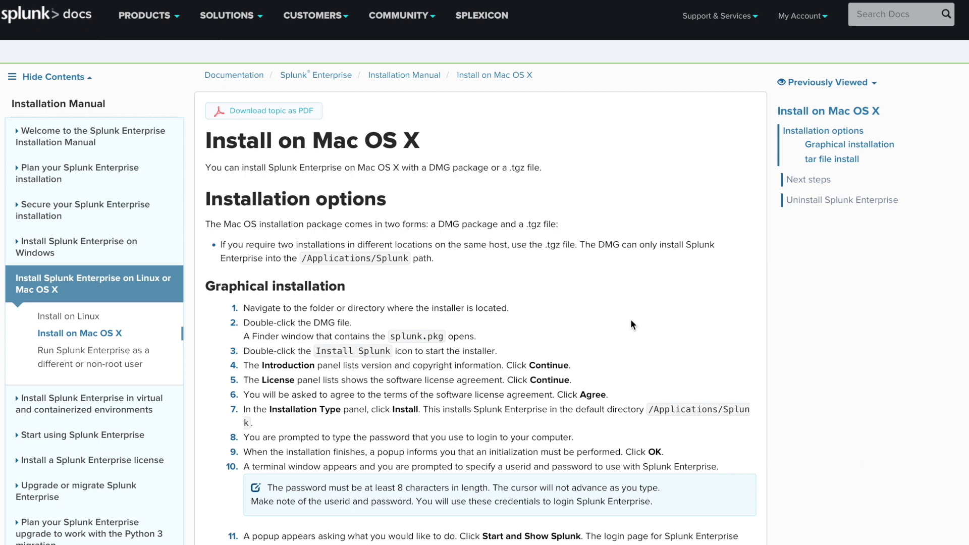
Open the Splunk.com account Log In page, leaving the Username field cleared.
left_click(825, 20)
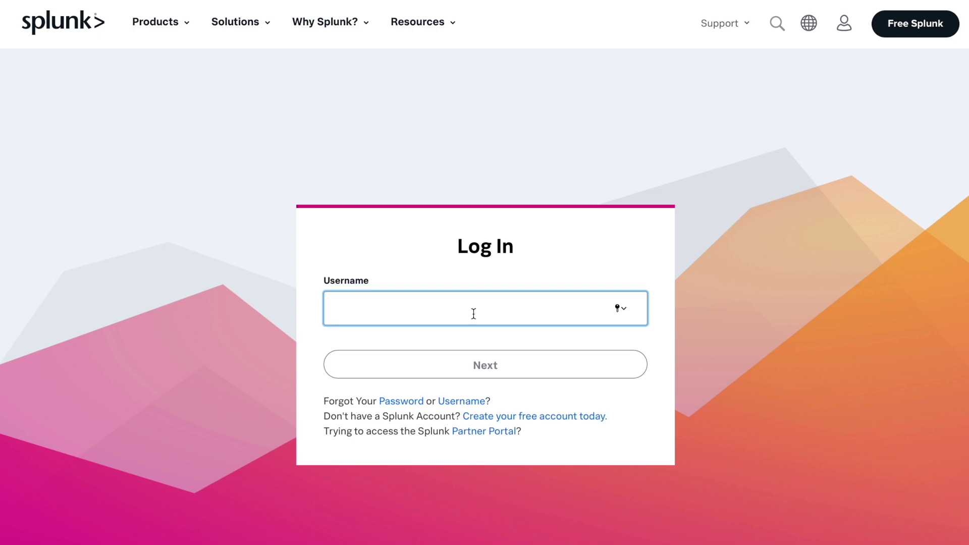
type("pl")
key("BackSpace")
type("so")
key("BackSpace")
key("BackSpace")
key("BackSpace")
Go from the Splunk Enterprise product page to its 8.1.1 free-trial download page.
mouse_move(716, 1)
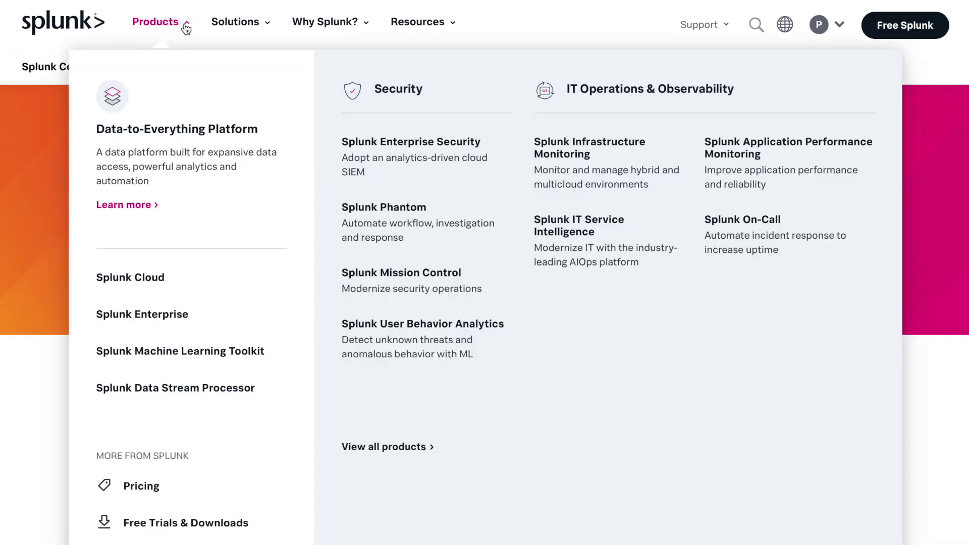
left_click(157, 316)
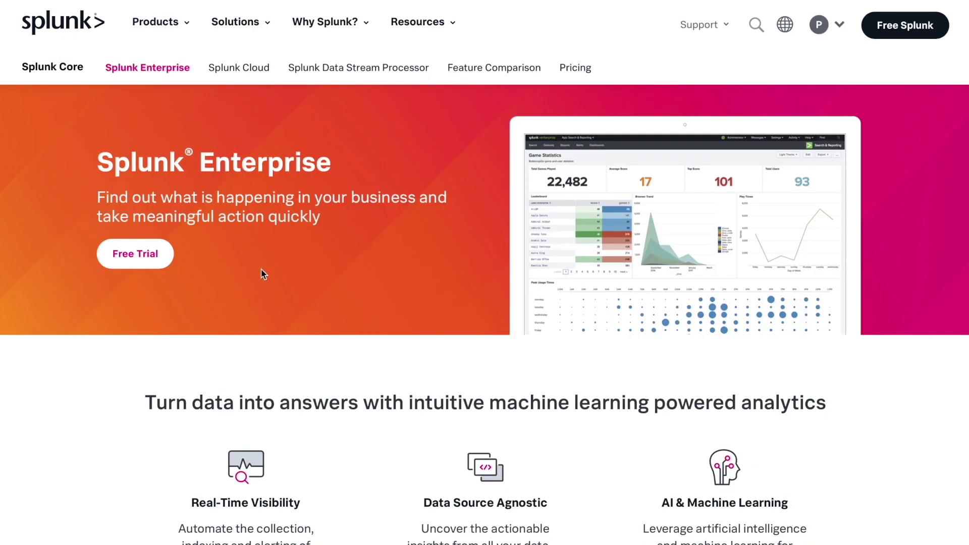
left_click(138, 267)
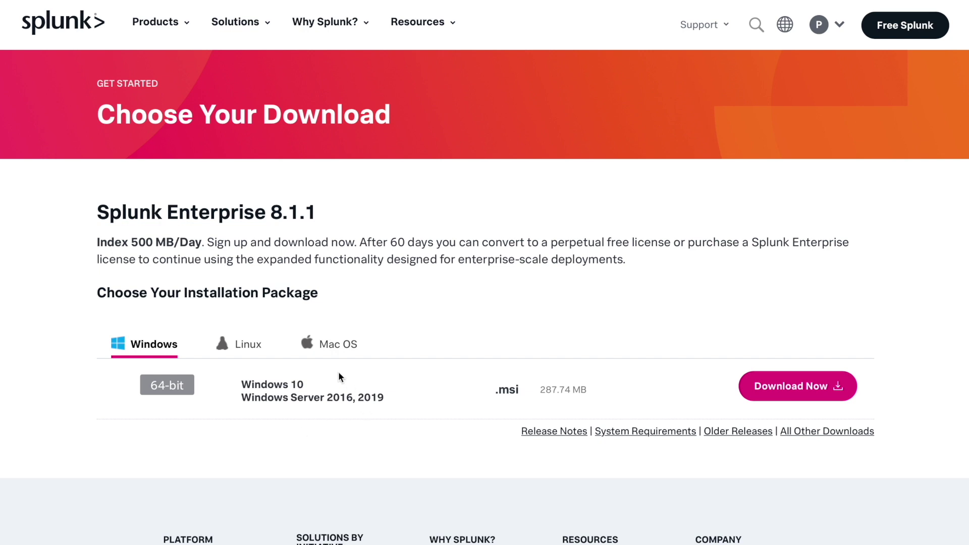
Download the Splunk Enterprise 8.1.1 Mac OS .dmg package.
left_click(335, 347)
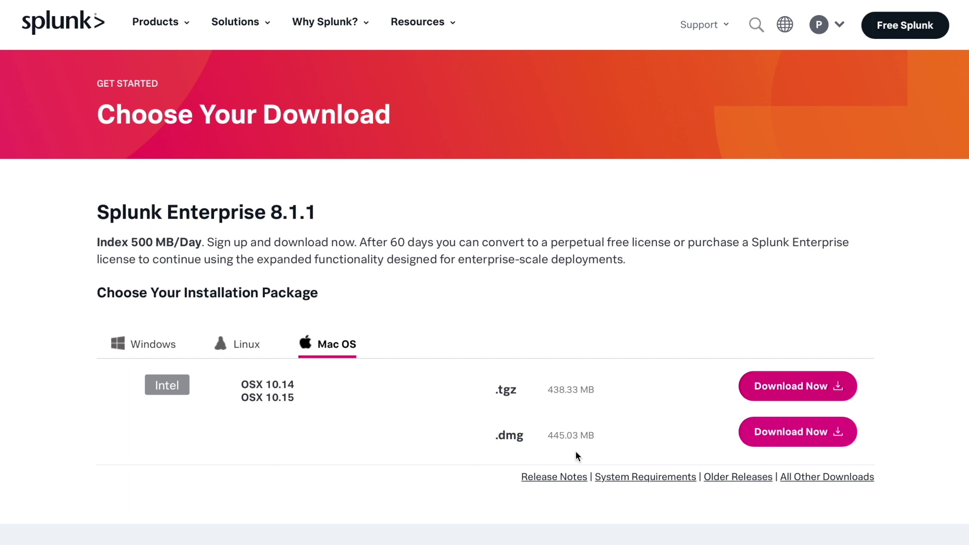
left_click(831, 434)
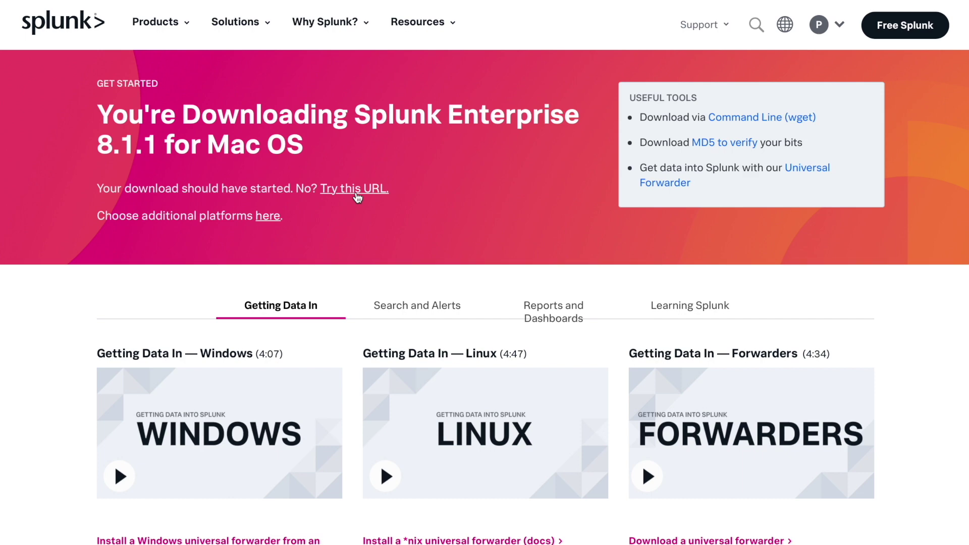
left_click(356, 190)
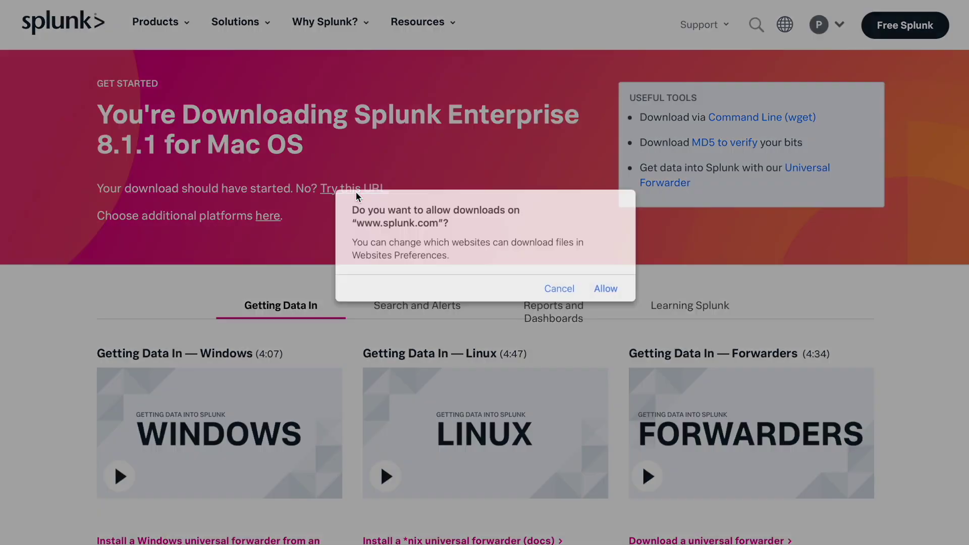
left_click(606, 288)
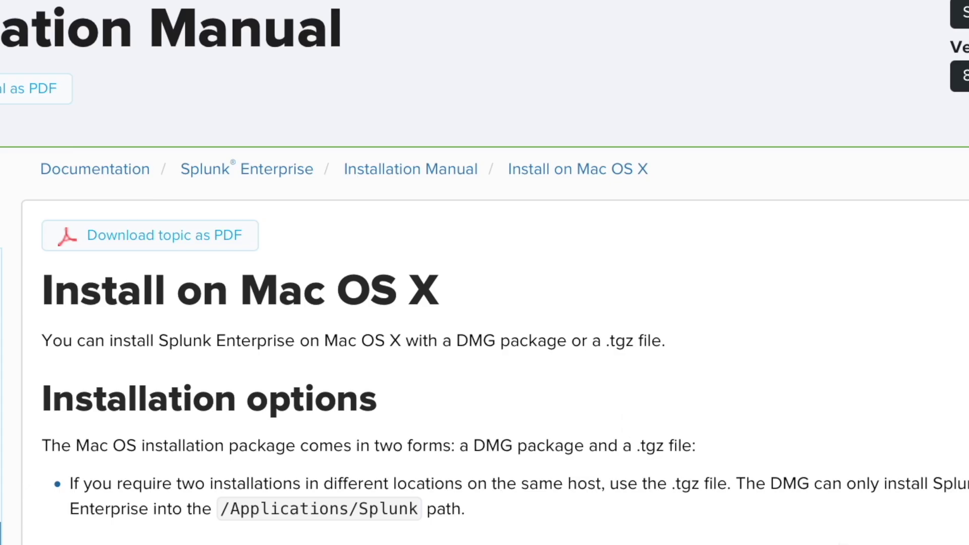
scroll(484, 272, "down", 4)
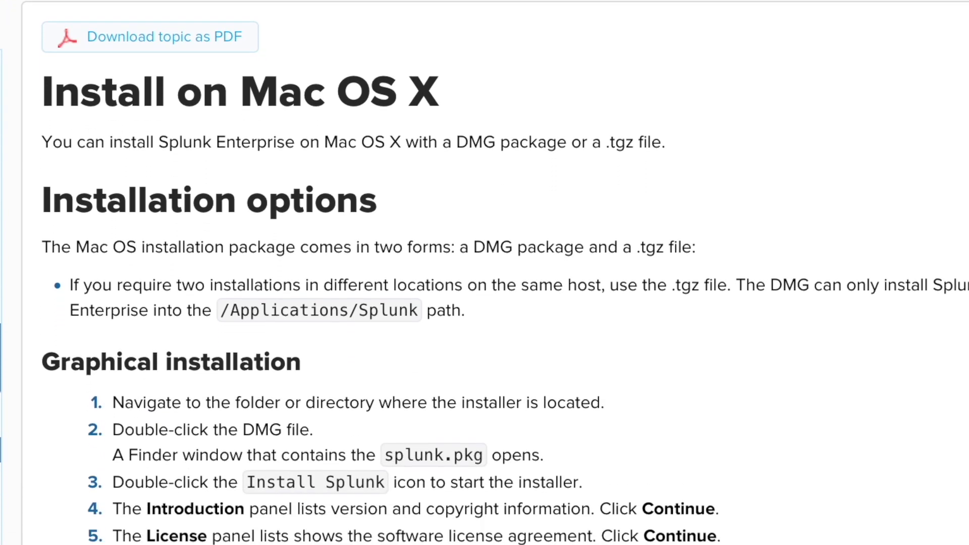
scroll(485, 273, "down", 3)
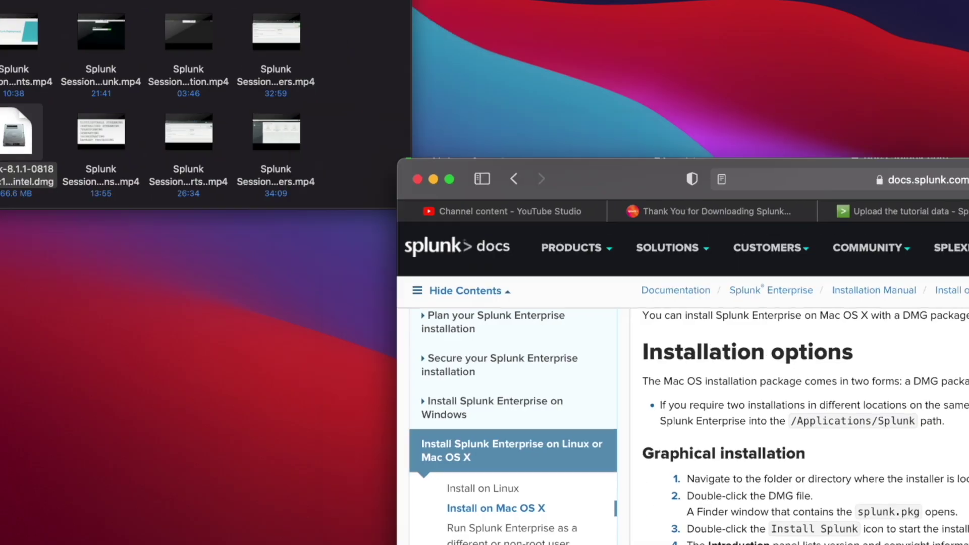
Mount the downloaded splunk-8.1.1 .dmg disk image from the Downloads folder.
left_click(344, 81)
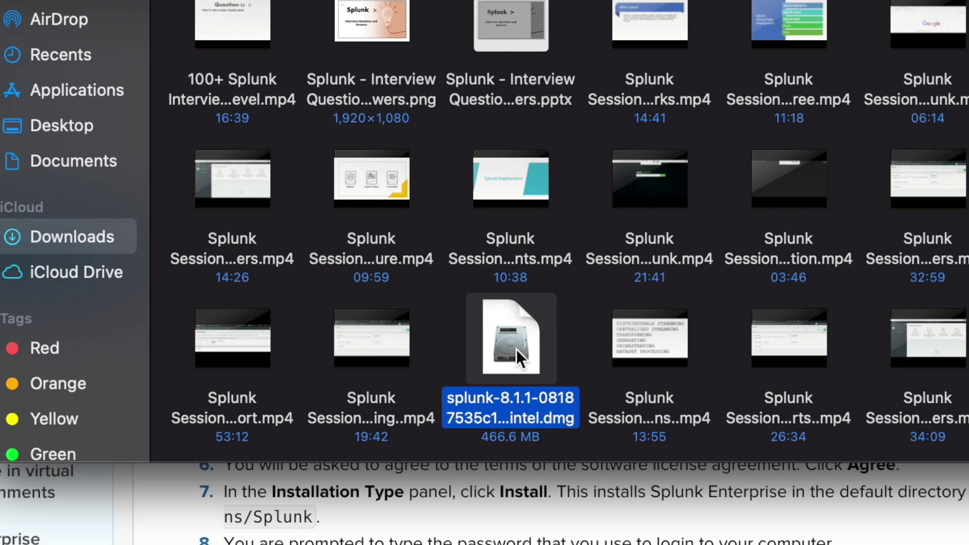
double_click(516, 349)
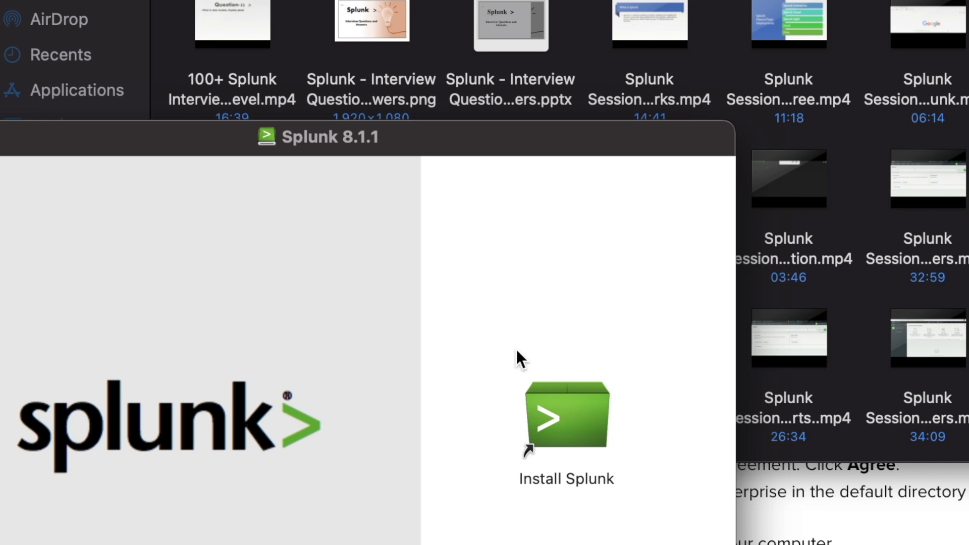
Bring the Splunk 8.1.1 volume window into view and launch the Install Splunk package.
left_click_drag(468, 143, 641, 2)
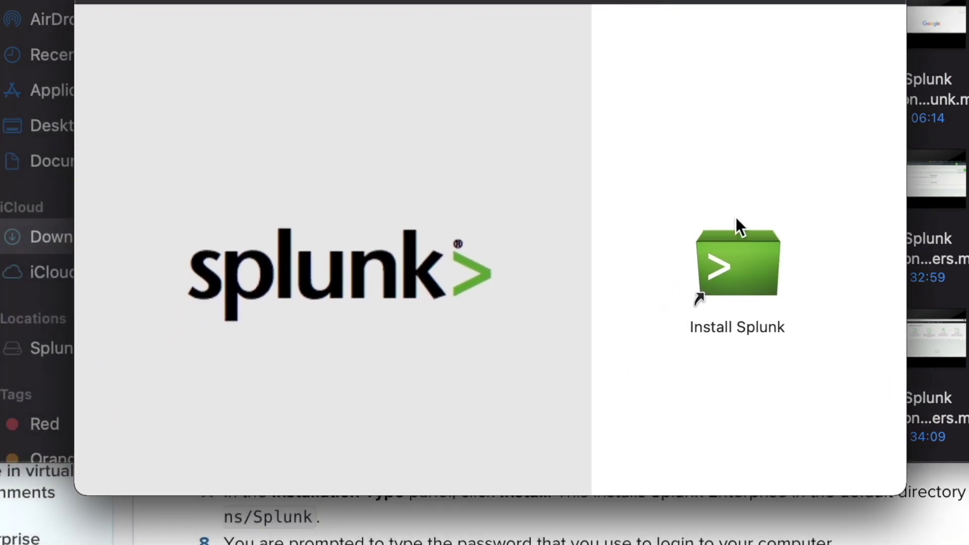
left_click(729, 281)
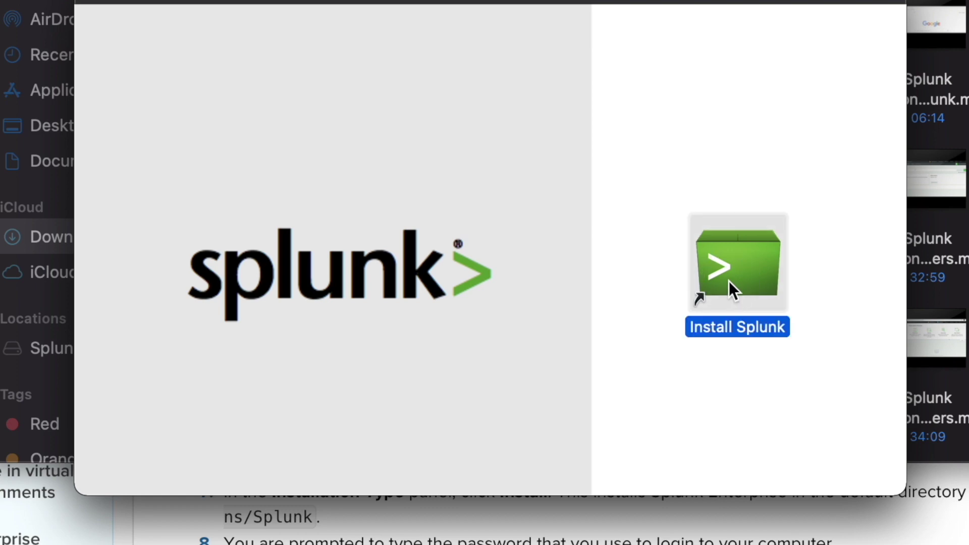
double_click(729, 281)
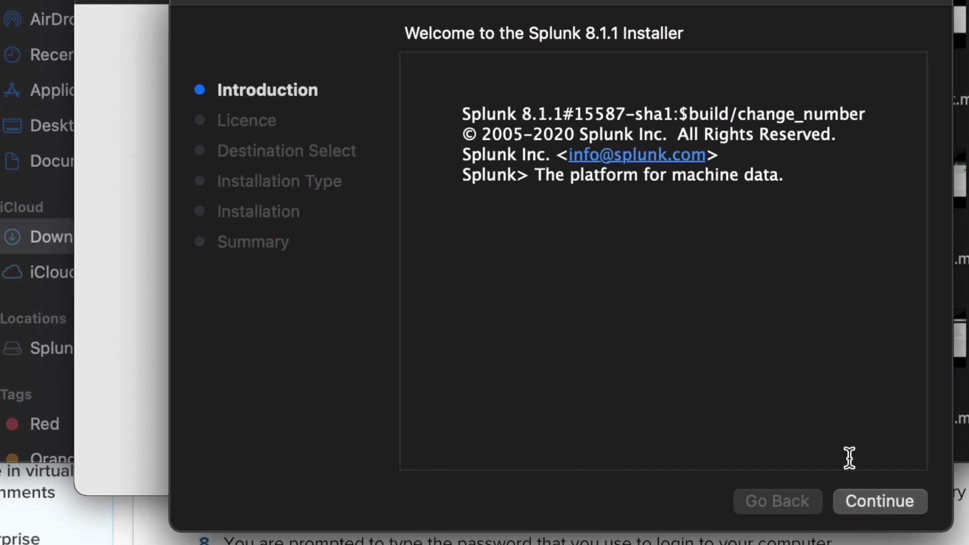
Move past the Introduction and accept the Splunk software licence agreement.
left_click(869, 497)
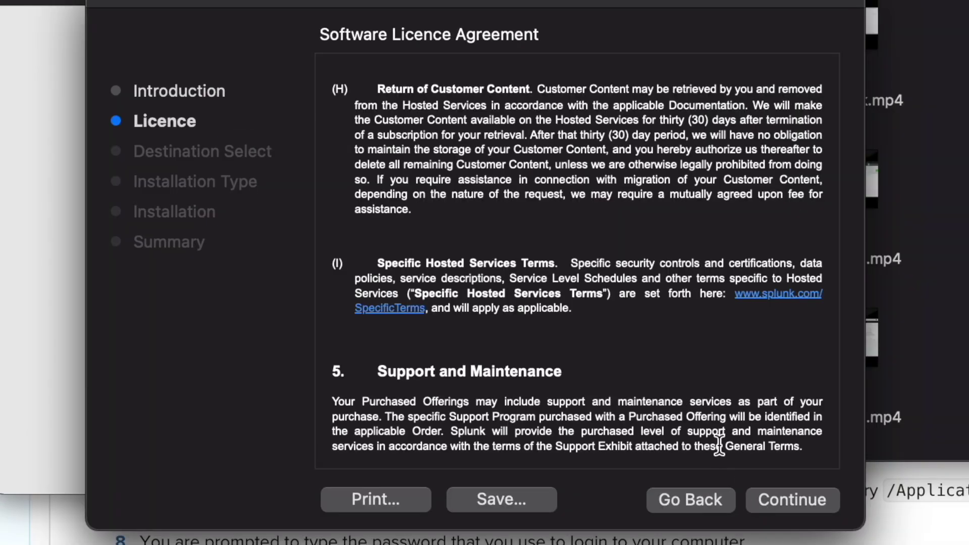
left_click(862, 497)
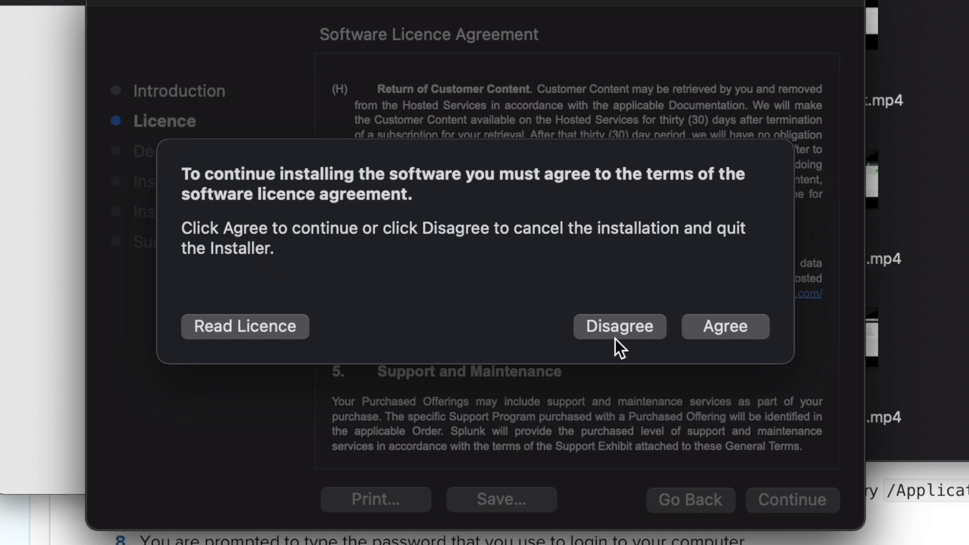
left_click(718, 333)
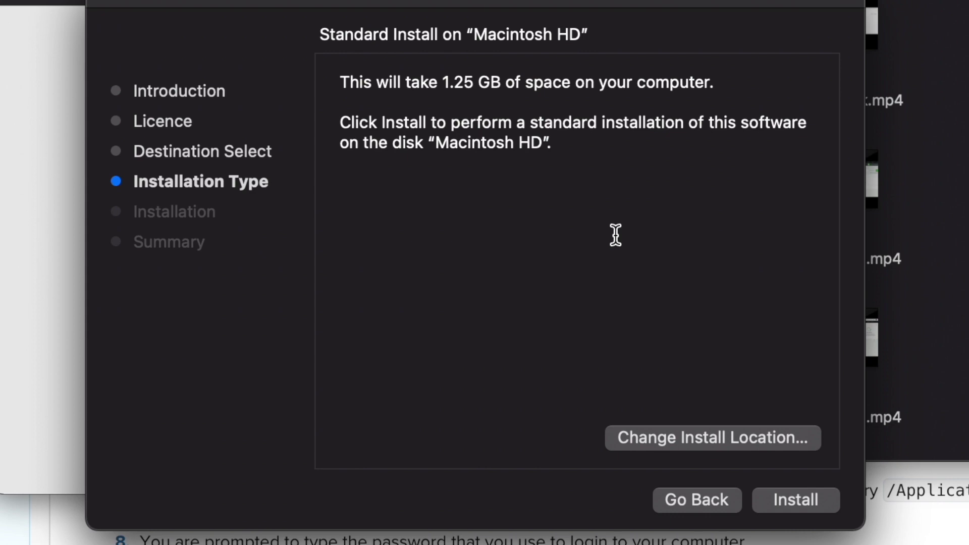
Review the install destination, confirming Macintosh HD is the selected disk.
left_click(697, 439)
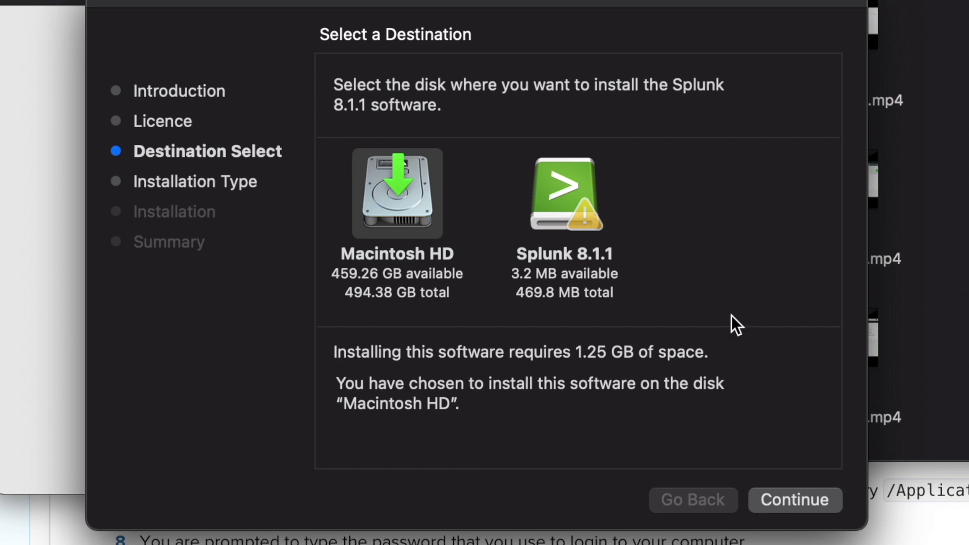
Confirm Macintosh HD and start the standard install, authorizing with the Mac password.
left_click(790, 508)
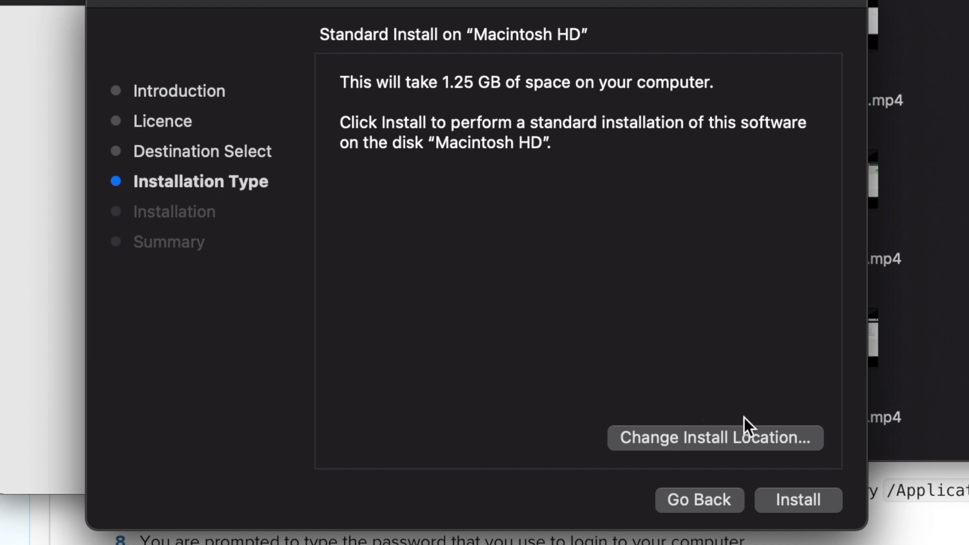
left_click(804, 498)
type("••••••••••")
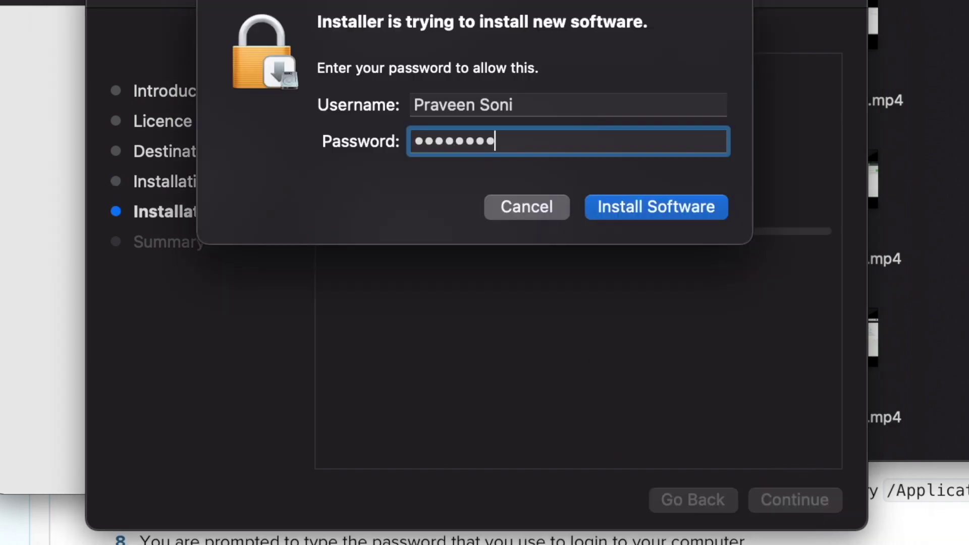
type("••")
key("Return")
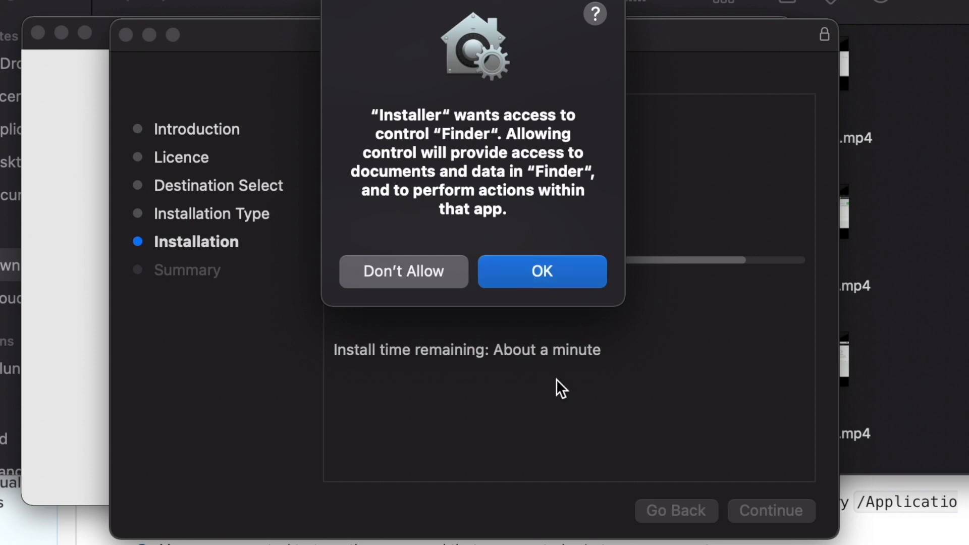
Grant Installer access to Finder, acknowledge Splunk's initialization notice, and allow Terminal control.
left_click(534, 274)
left_click(532, 273)
left_click(532, 272)
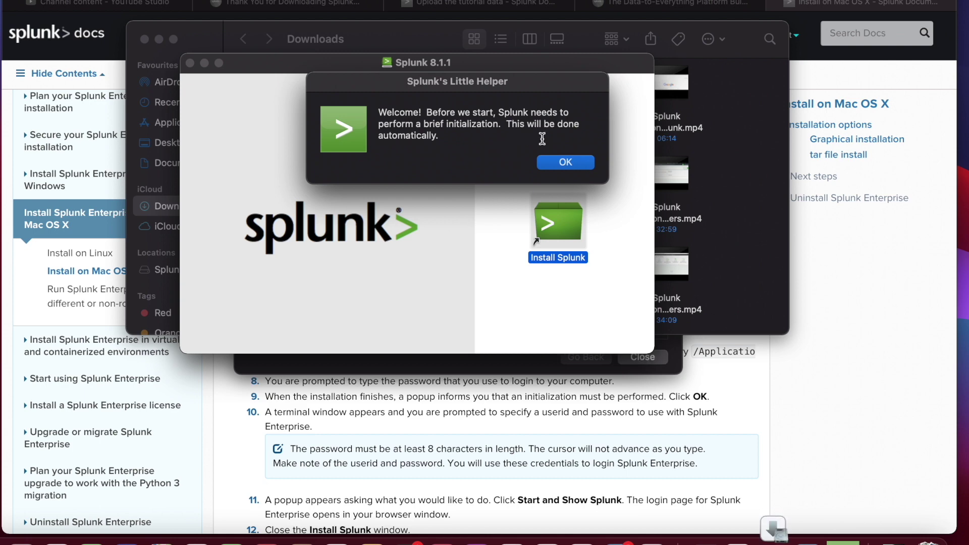
left_click(565, 163)
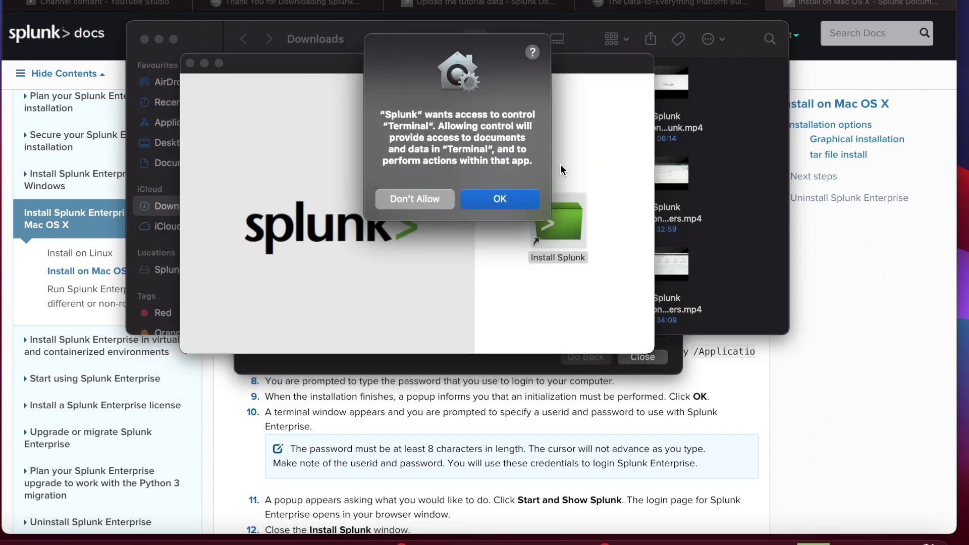
left_click(500, 200)
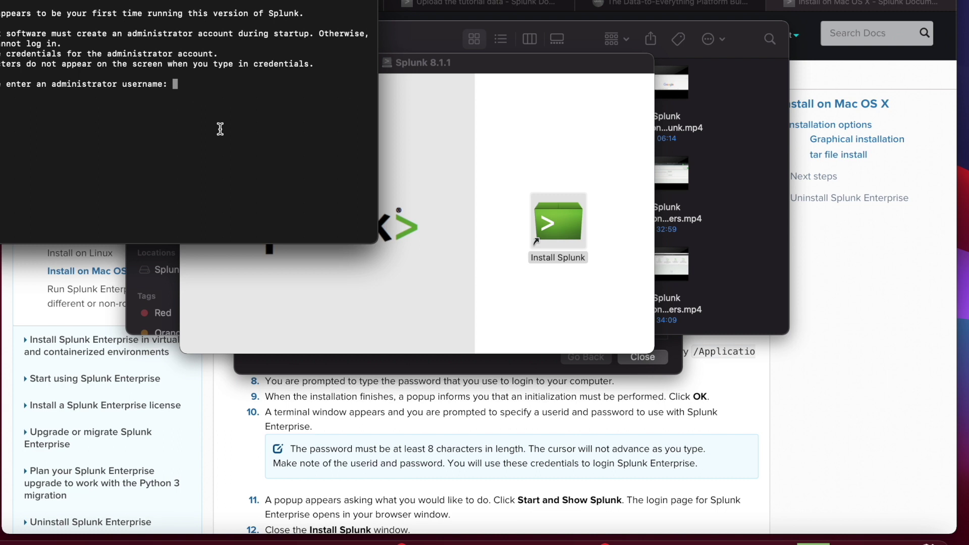
Create the Splunk administrator username 'admin' in Terminal, then enter and confirm its new password.
type("admin")
key("Return")
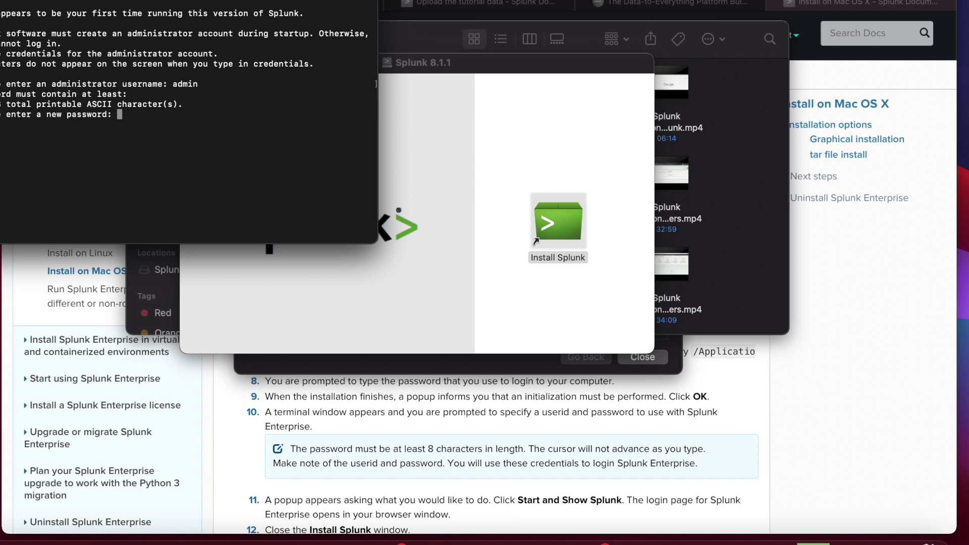
key("Return")
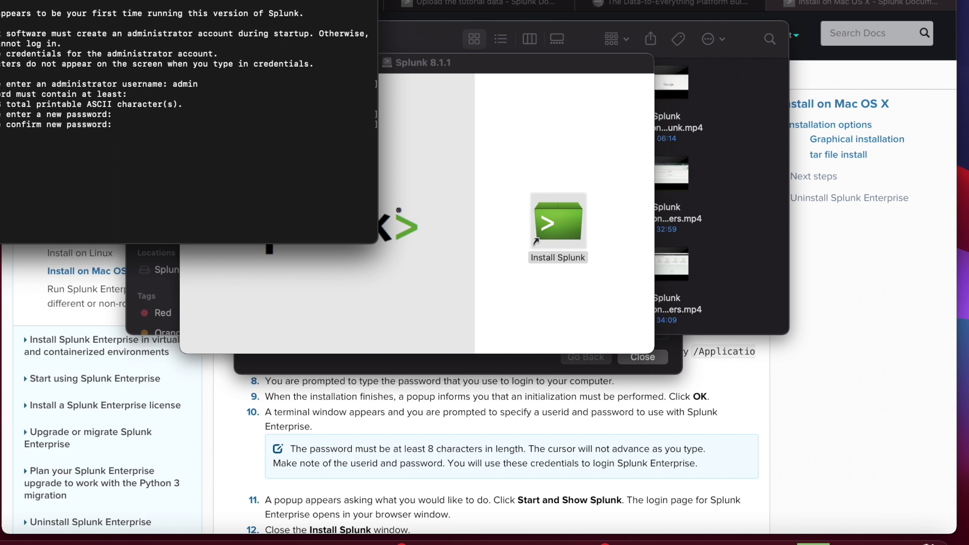
key("Return")
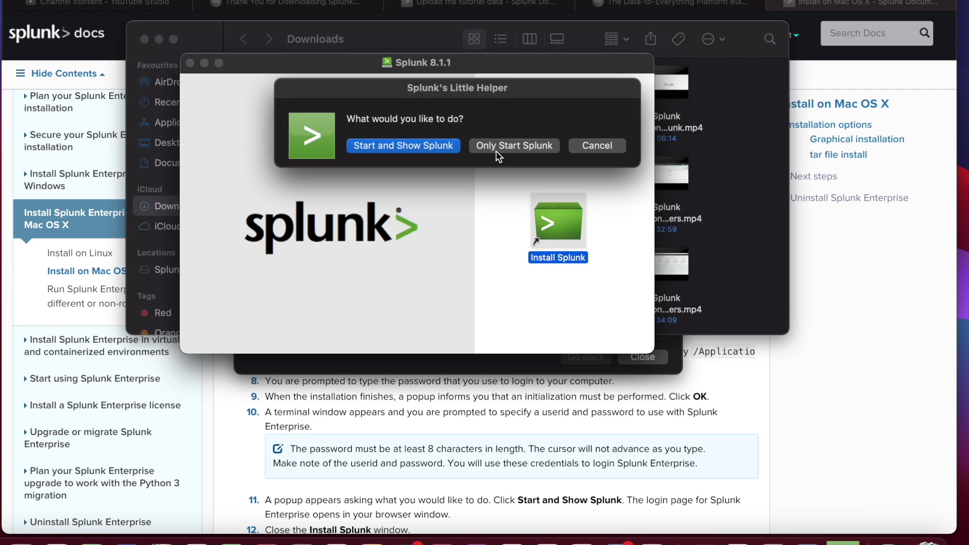
Choose Start and Show Splunk in Splunk's Little Helper to launch Splunk and its sign-in page.
left_click(407, 152)
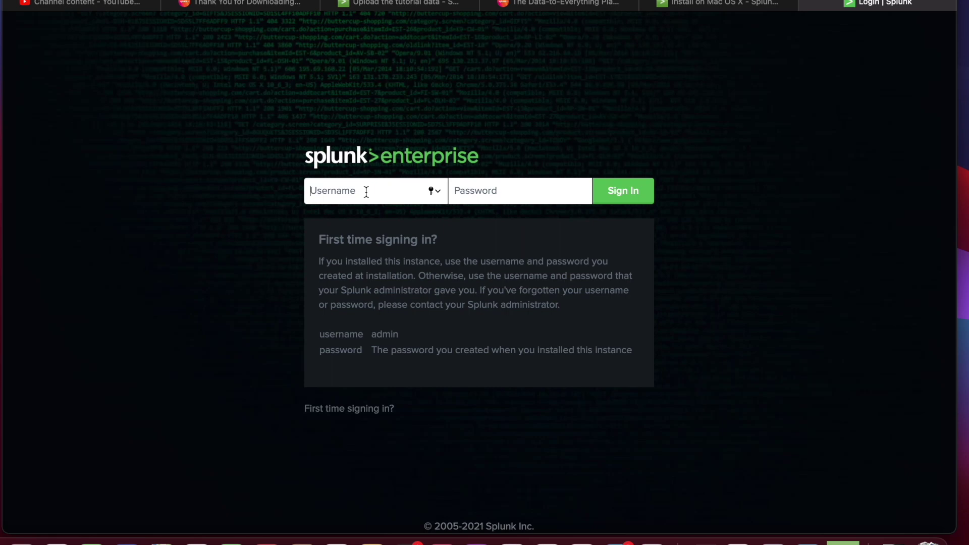
Sign in to Splunk Web as admin and decline saving the password in the browser.
type("admin")
left_click(454, 190)
type("•••")
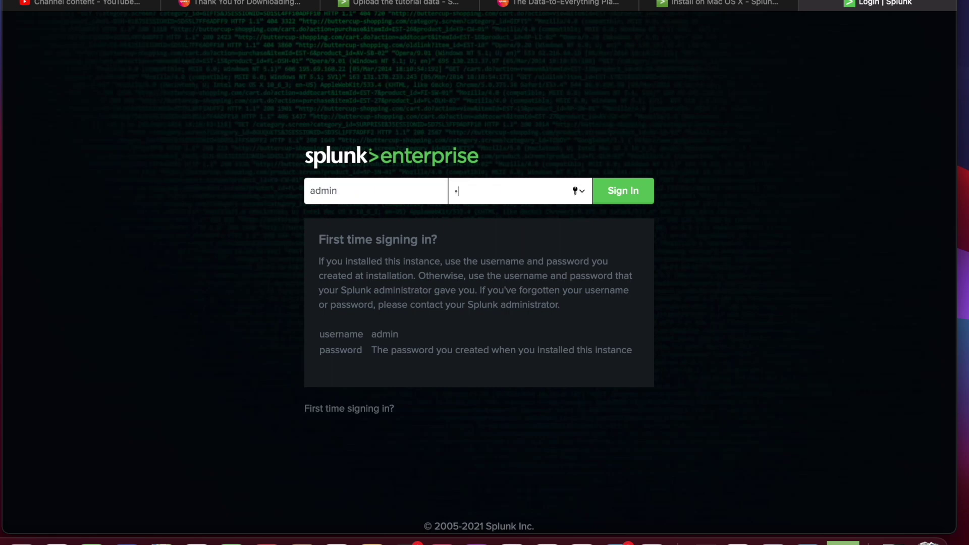
type("•••••••")
key("Return")
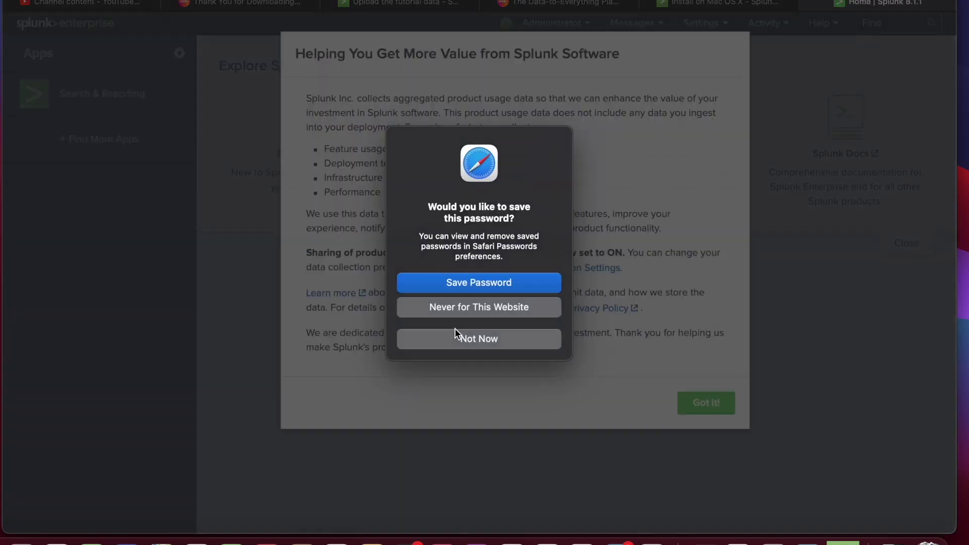
left_click(452, 312)
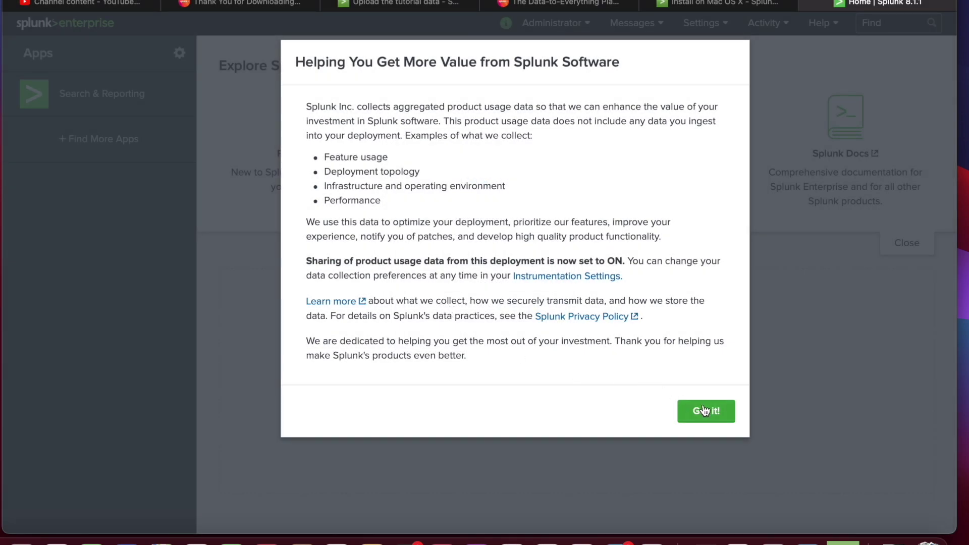
Dismiss the usage-data notice and open Help > About to view version 8.1.1, build 08187535c166.
left_click(703, 409)
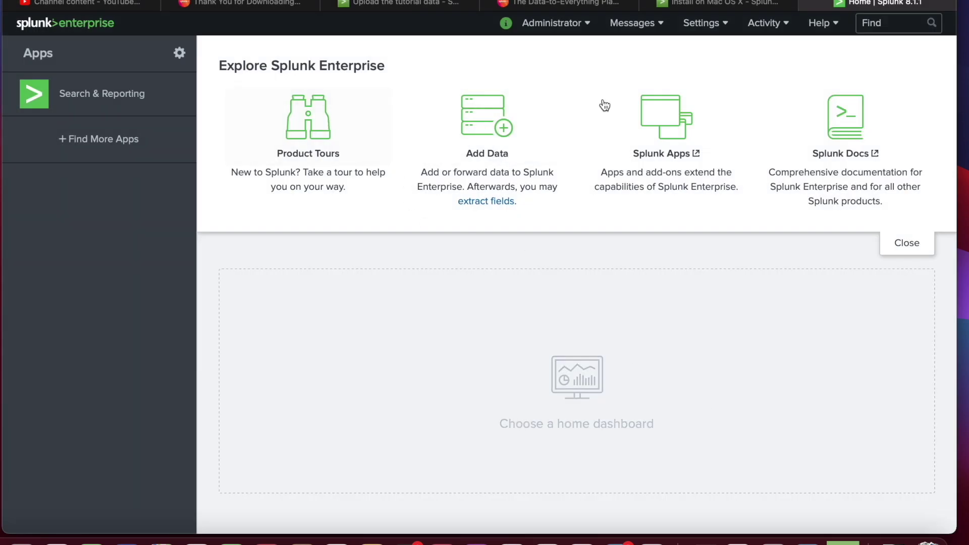
left_click(836, 24)
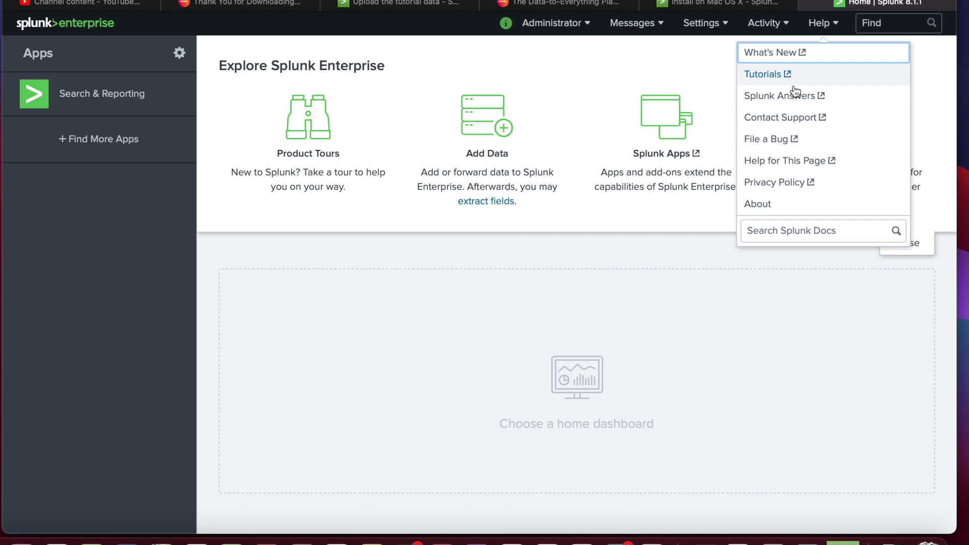
left_click(789, 208)
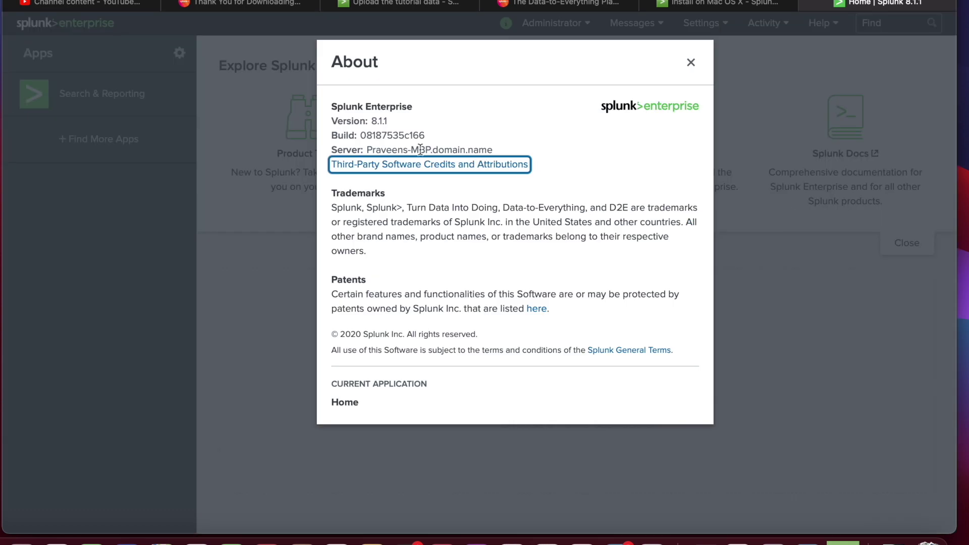
Select the version number 8.1.1 in the About dialog, then close the dialog.
left_click(390, 122)
double_click(379, 121)
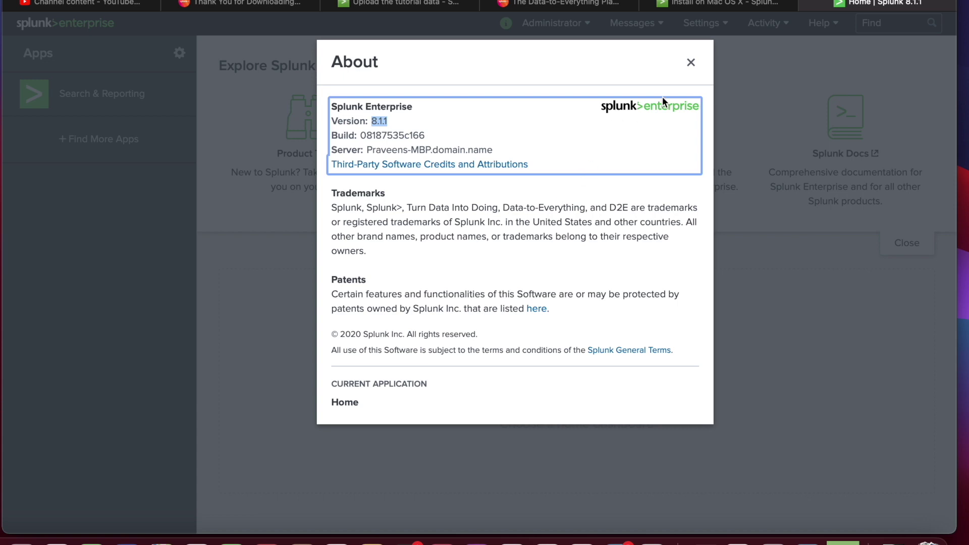
left_click(691, 62)
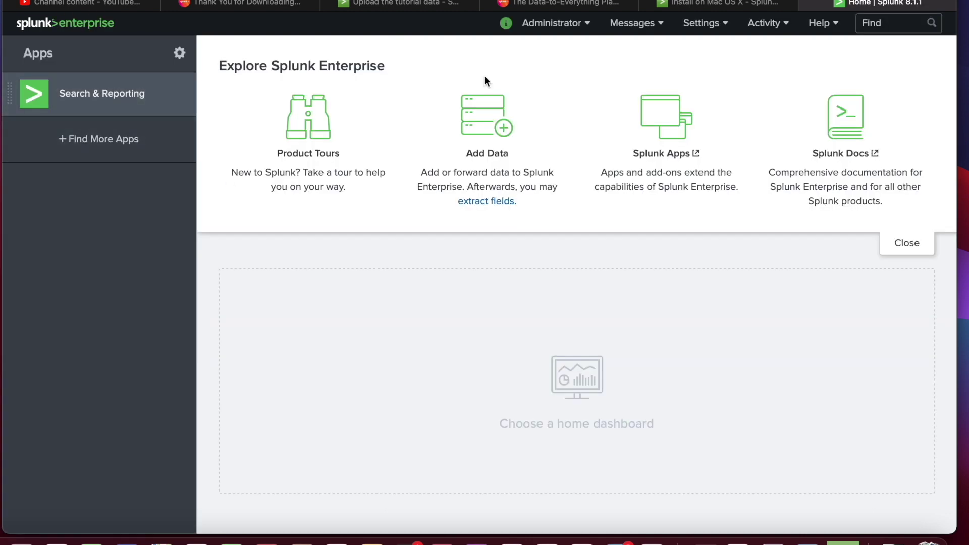
left_click(588, 26)
left_click(716, 29)
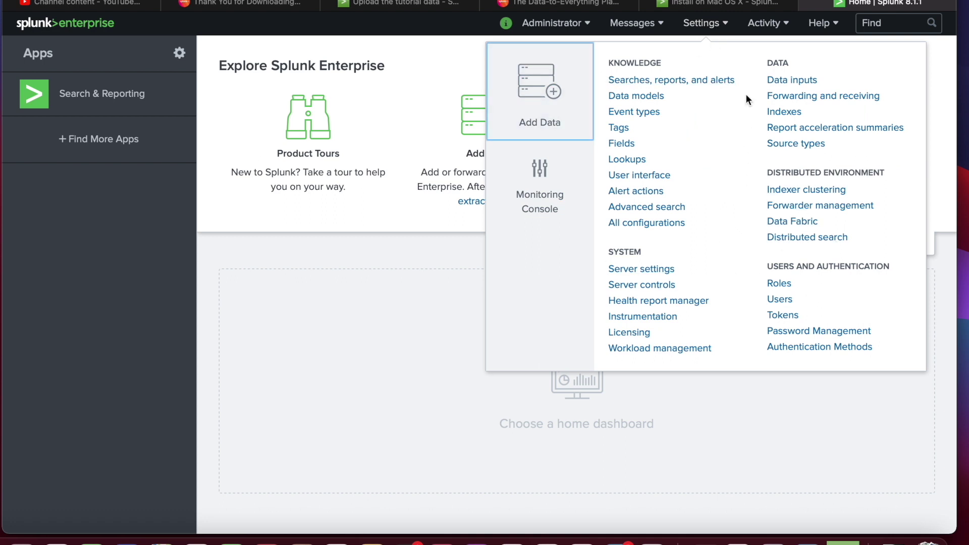
left_click(719, 23)
left_click(777, 31)
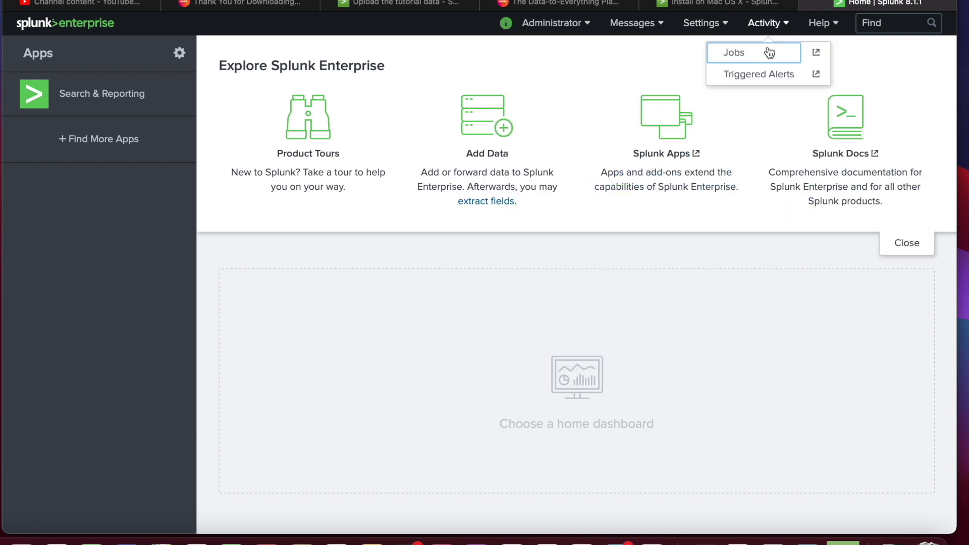